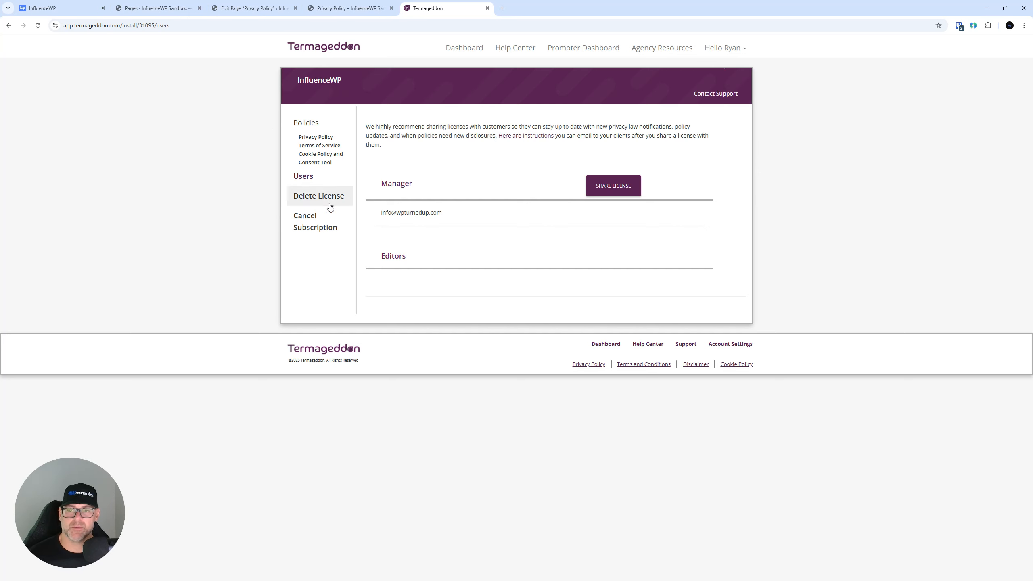
# Show the Privacy Policy's embed code and preview the policy in a separate tab.
pyautogui.click(312, 128)
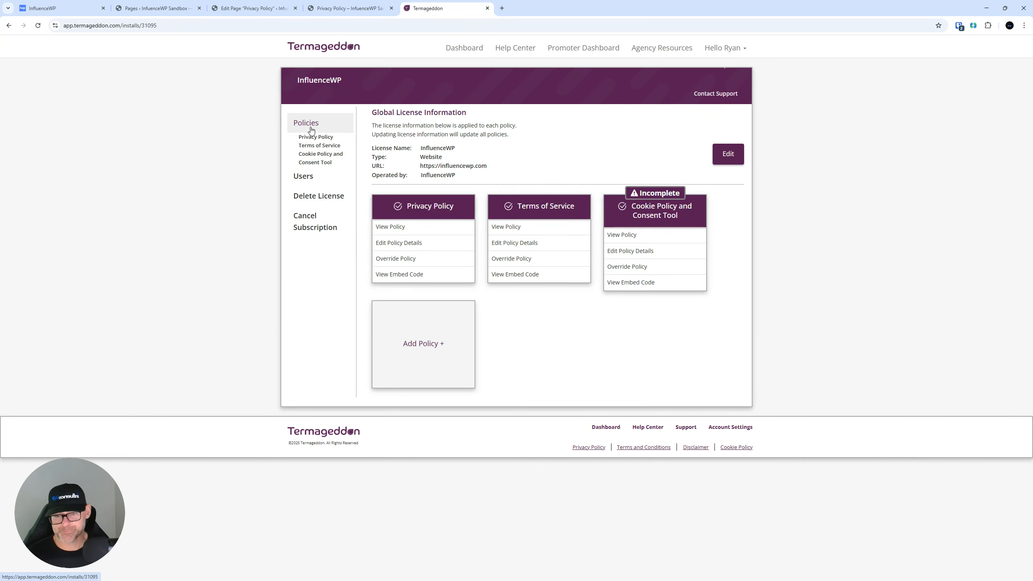
pyautogui.click(392, 276)
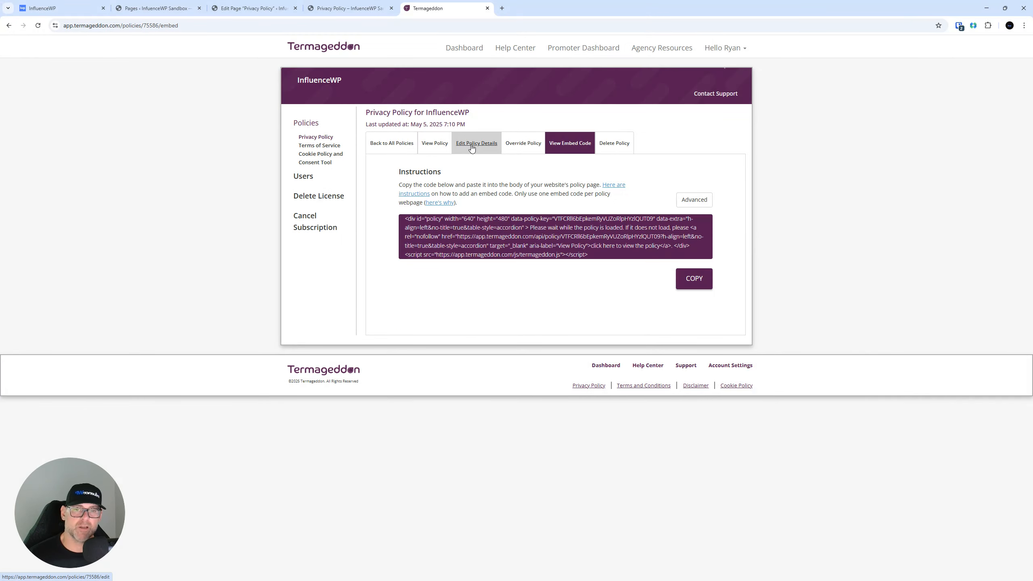
pyautogui.rightClick(432, 143)
pyautogui.click(467, 151)
pyautogui.click(531, 3)
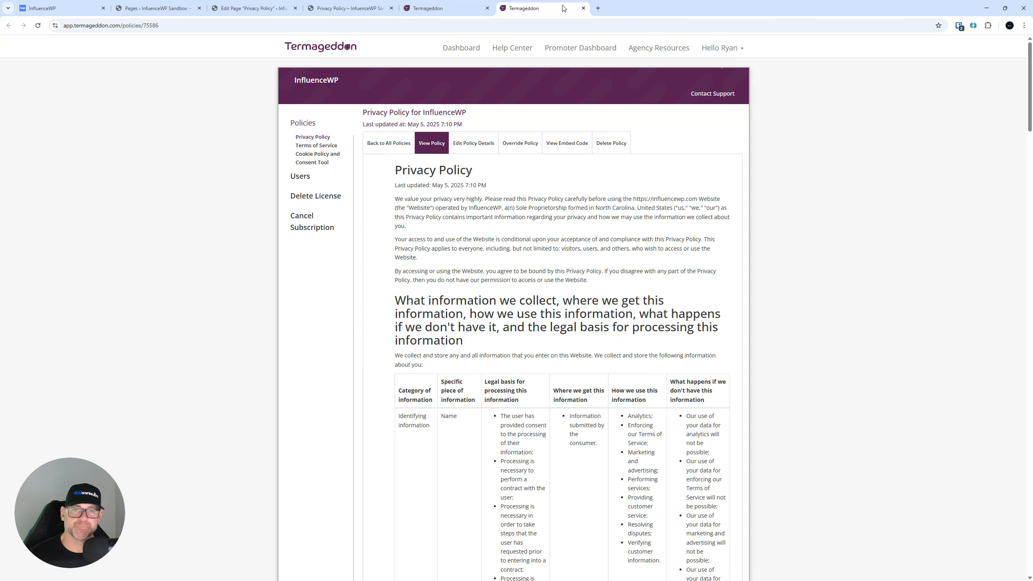
pyautogui.click(583, 8)
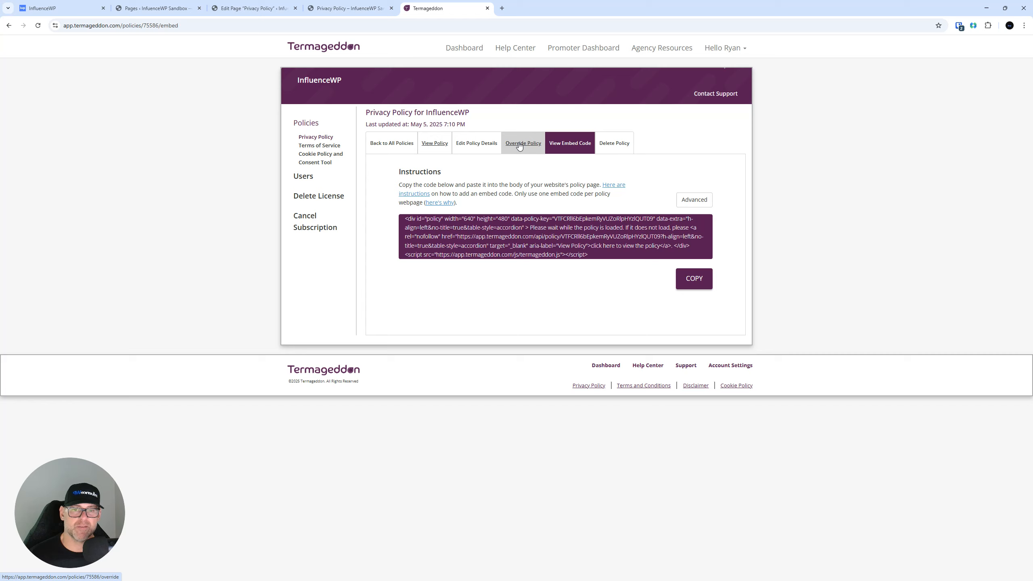
# Look over the policy override editor, then reveal the embed code's advanced options.
pyautogui.click(519, 147)
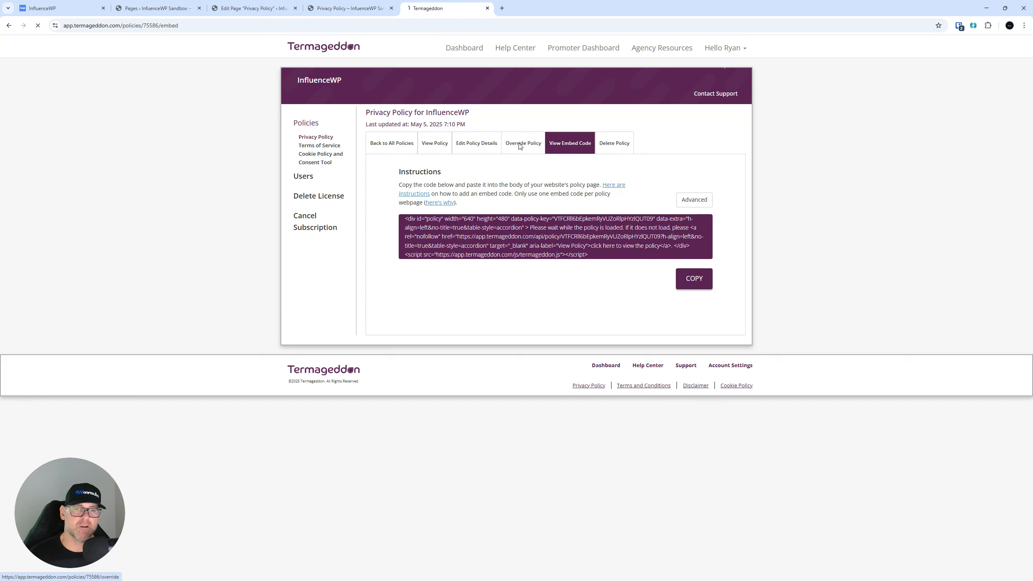
pyautogui.scroll(-5, 540, 218)
pyautogui.scroll(-8, 540, 218)
pyautogui.scroll(15, 543, 222)
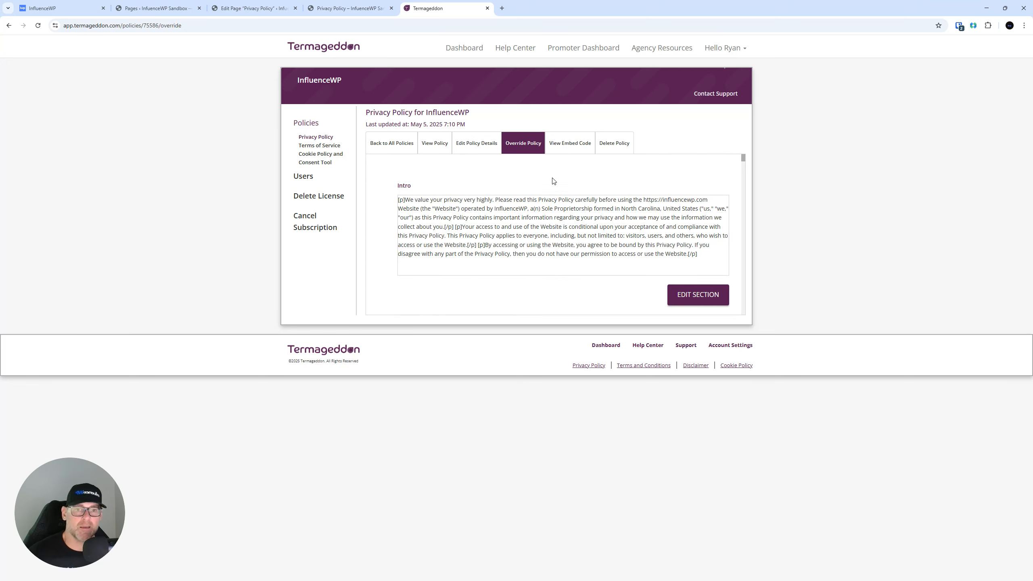
pyautogui.click(582, 145)
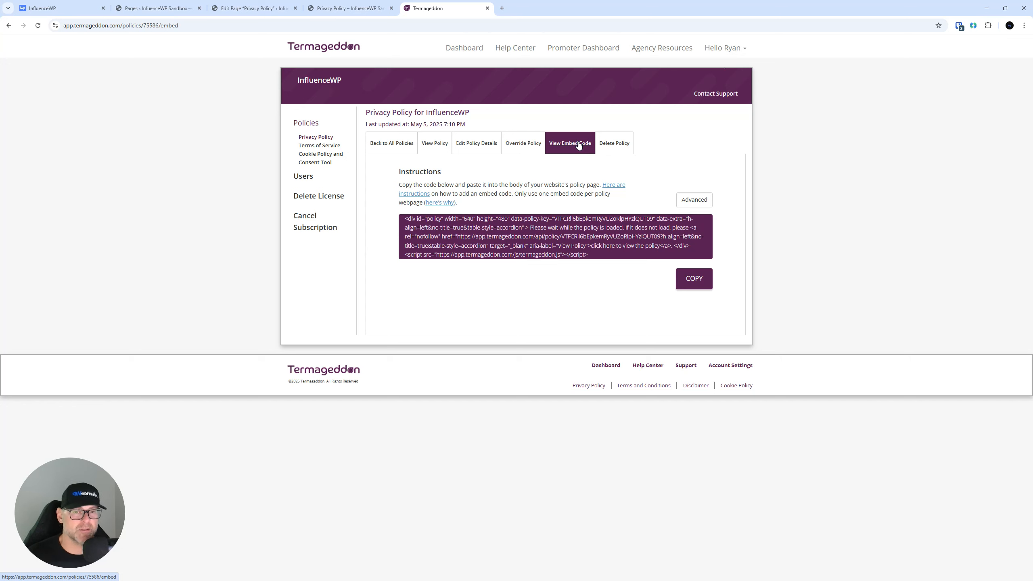
pyautogui.click(692, 203)
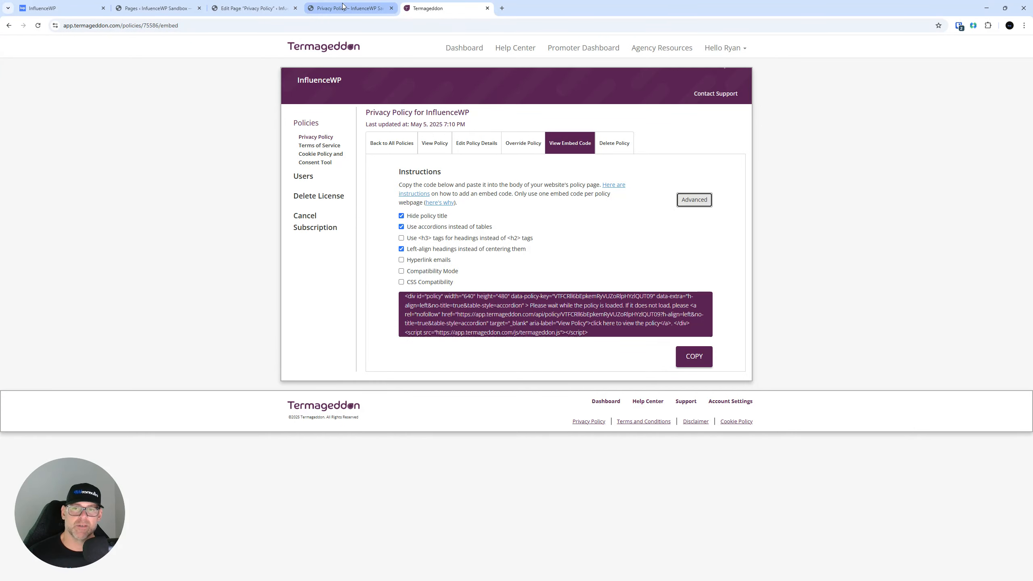
# Check the Privacy Policy heading on the live WordPress page.
pyautogui.click(343, 6)
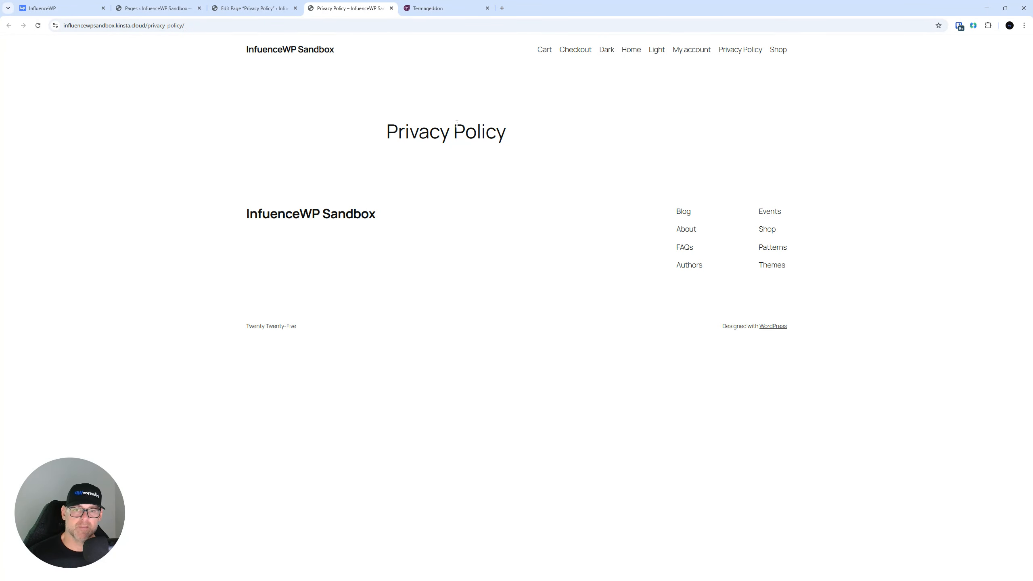
pyautogui.doubleClick(455, 138)
pyautogui.tripleClick(455, 138)
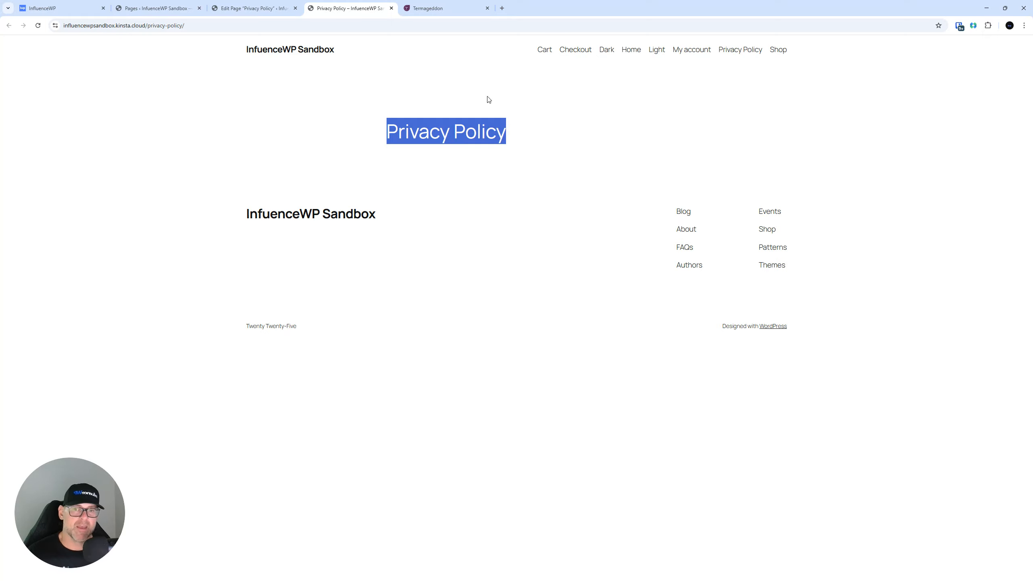
pyautogui.tripleClick(464, 136)
# Enable Hide policy title and copy the Privacy Policy embed code.
pyautogui.click(463, 4)
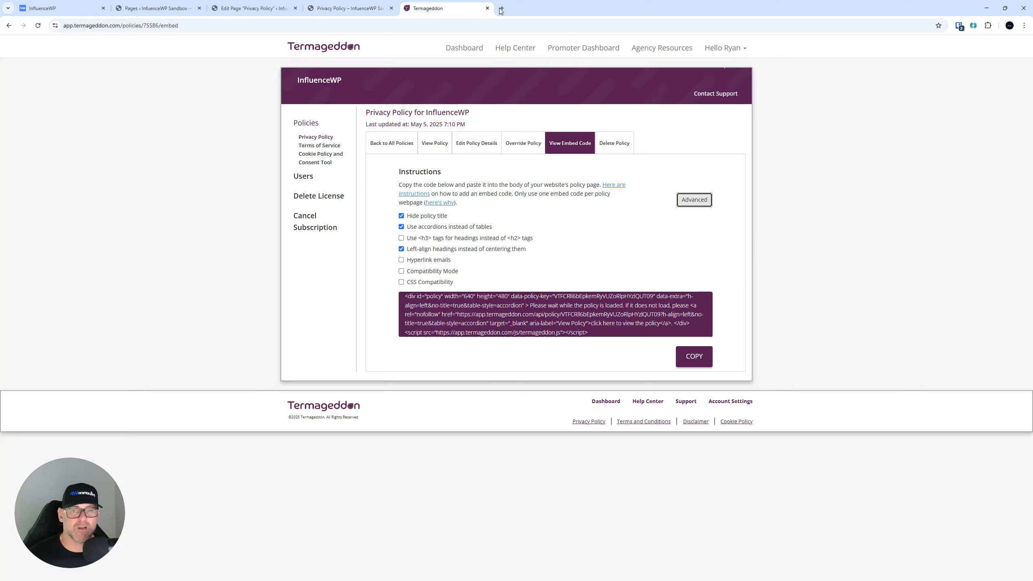
pyautogui.click(430, 219)
pyautogui.click(433, 219)
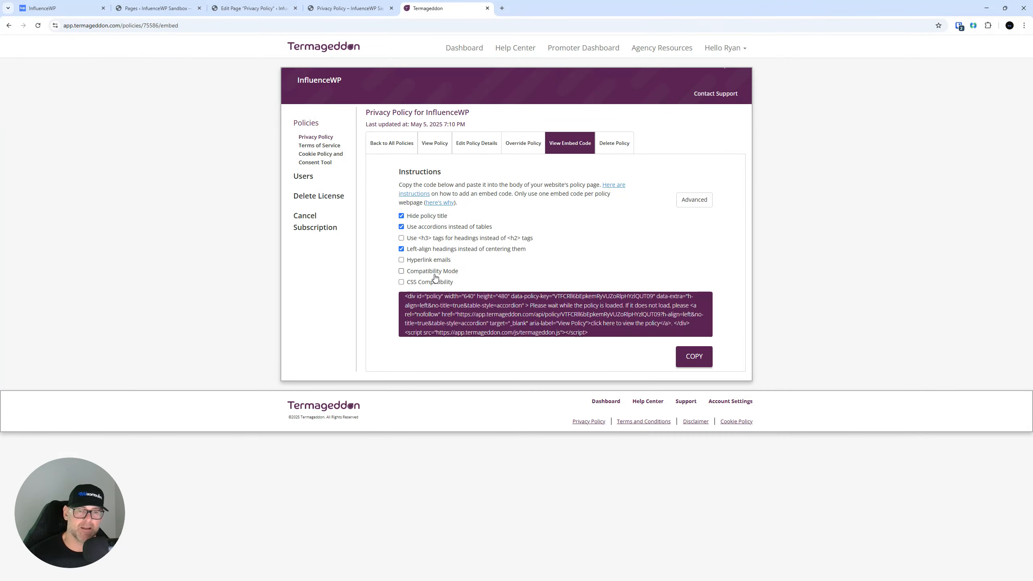
pyautogui.click(701, 358)
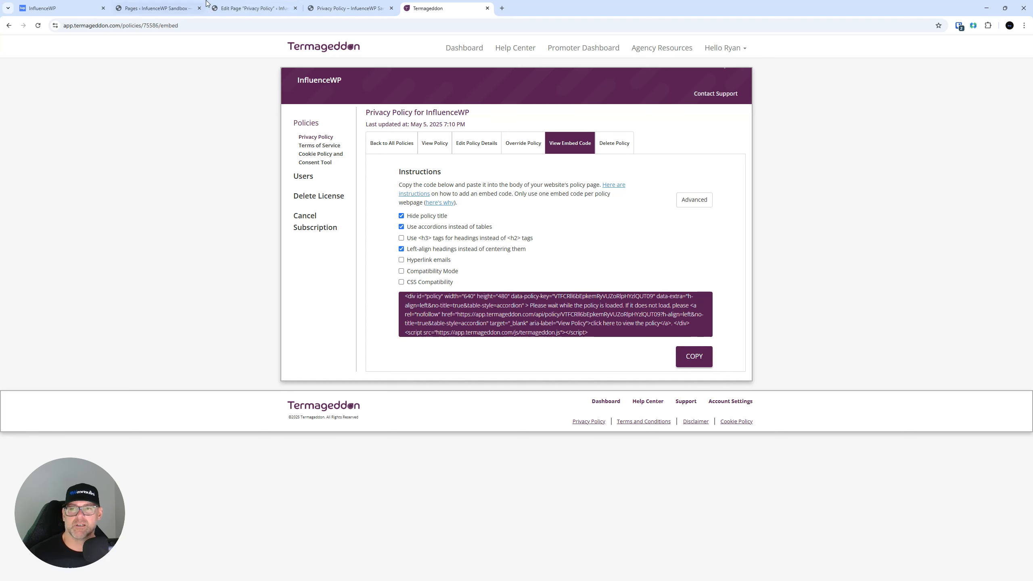
pyautogui.click(248, 6)
# Add a Custom HTML block via /html, paste the Termageddon embed code, and save the page.
pyautogui.click(419, 136)
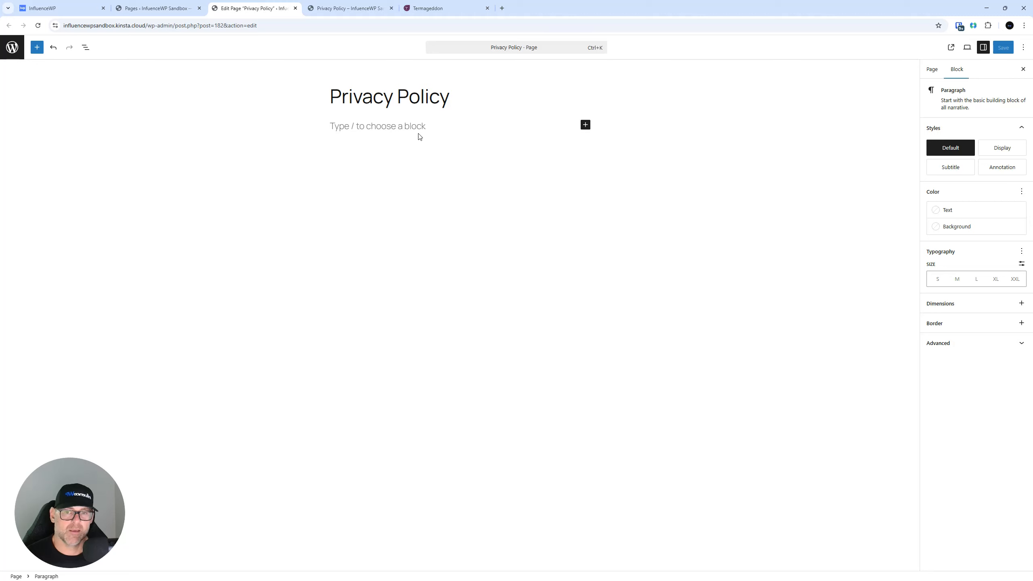
pyautogui.write('/')
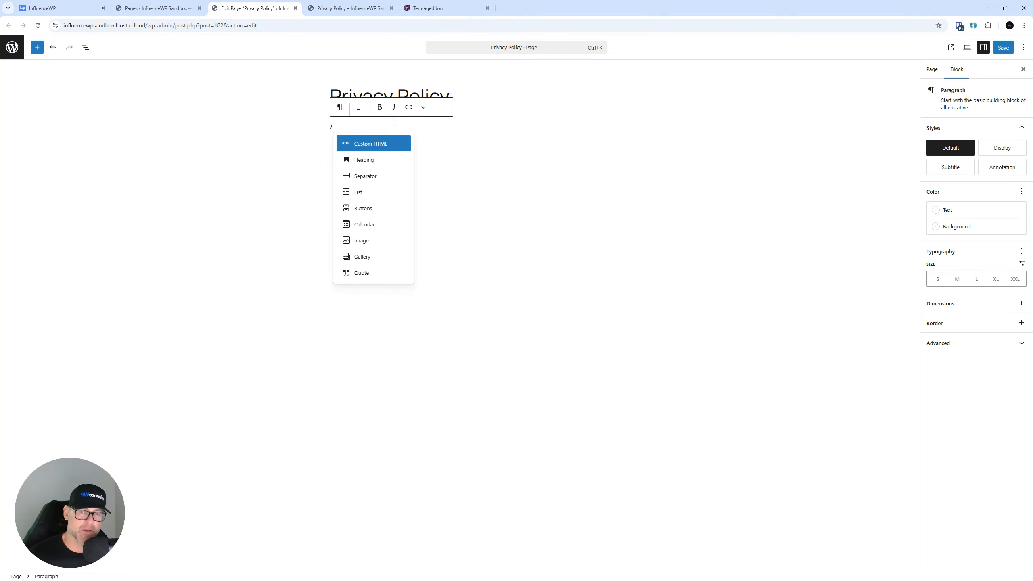
pyautogui.write('html')
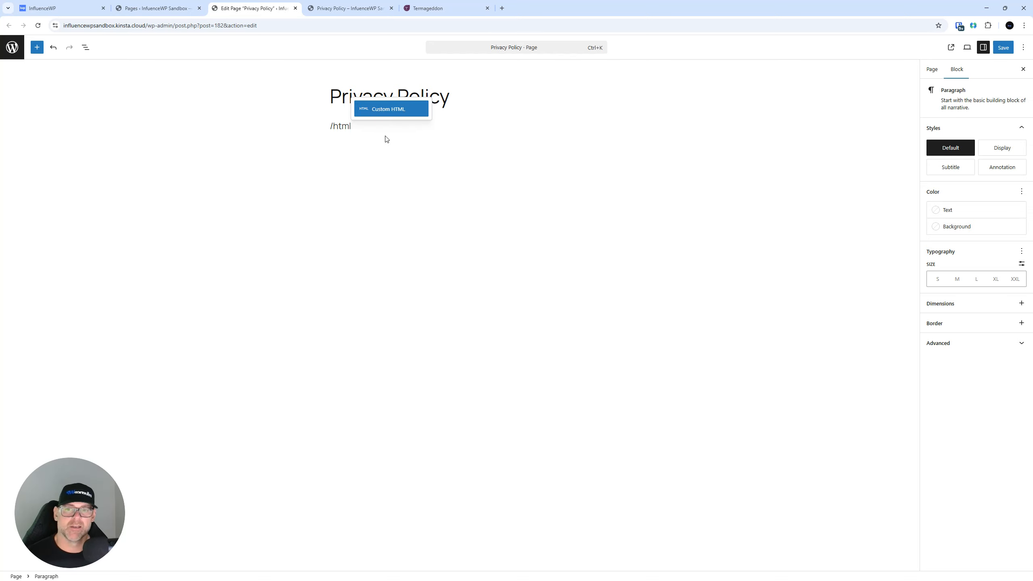
pyautogui.click(380, 112)
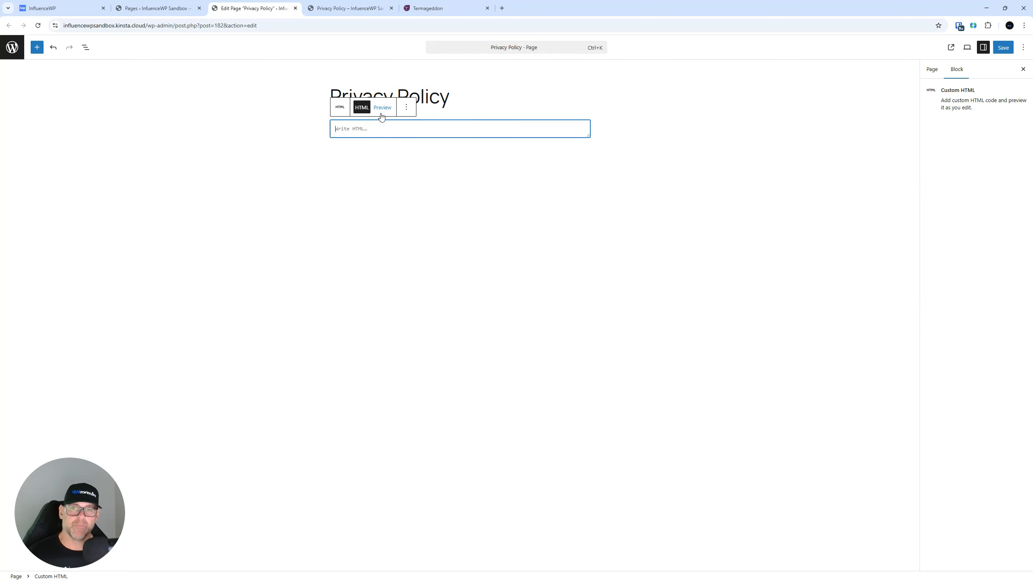
pyautogui.hotkey('ctrl', 'v')
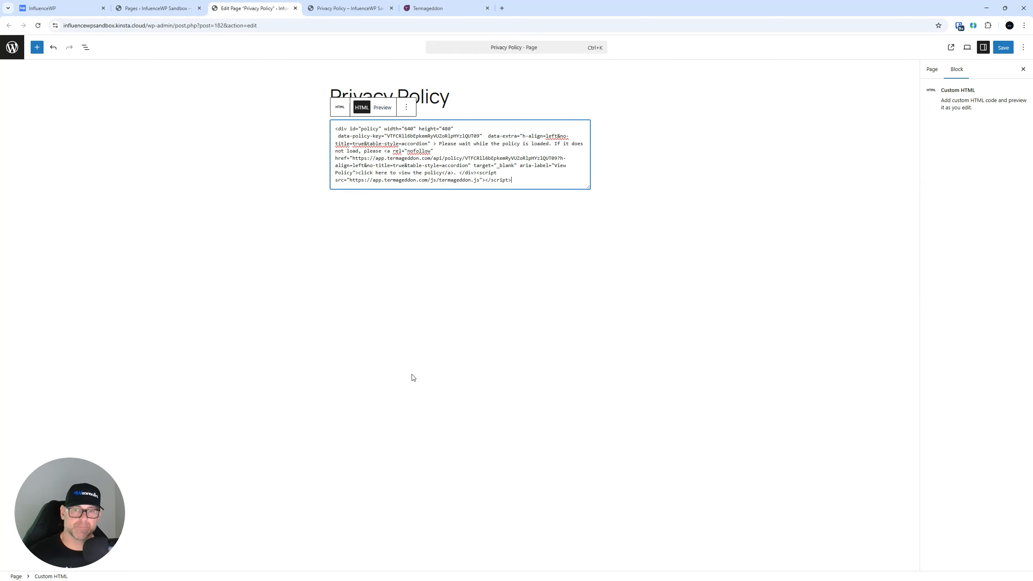
pyautogui.click(1003, 47)
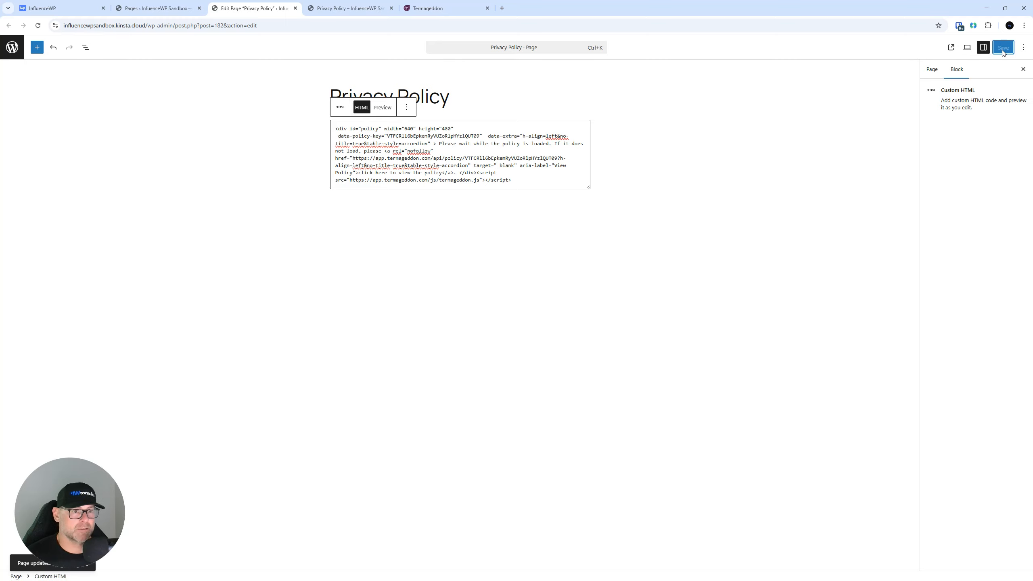
pyautogui.click(336, 4)
# Reload the live Privacy Policy page and scroll through the embedded policy text.
pyautogui.click(38, 26)
pyautogui.scroll(-20, 194, 257)
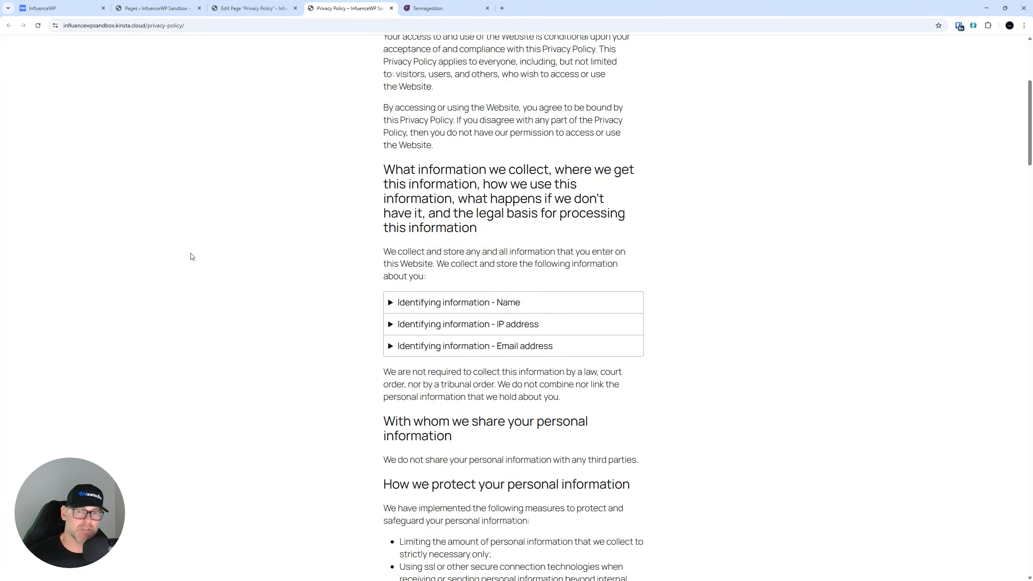
pyautogui.scroll(7, 196, 252)
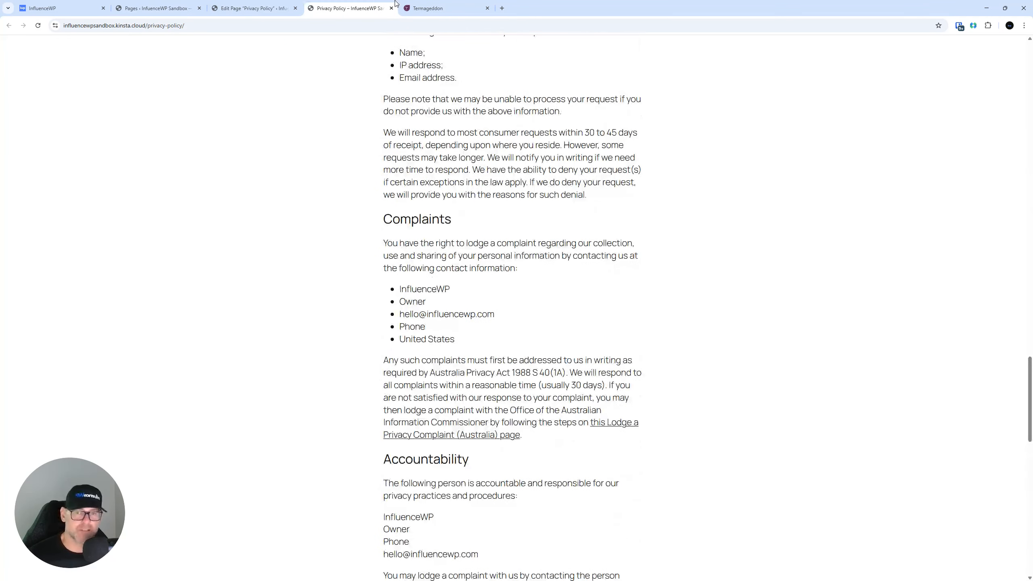
pyautogui.click(431, 8)
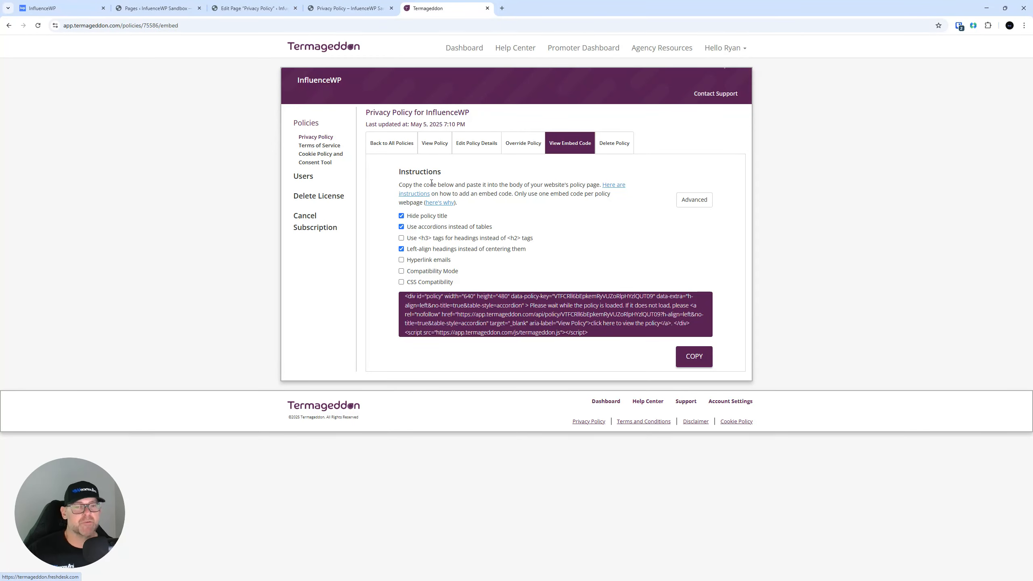
pyautogui.click(348, 4)
pyautogui.scroll(5, 435, 169)
pyautogui.scroll(15, 434, 169)
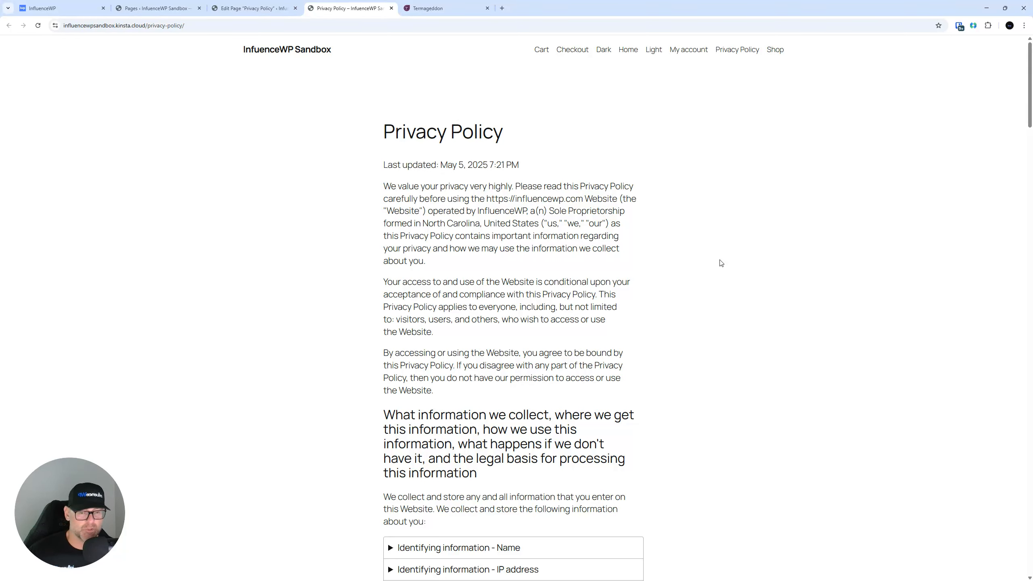
pyautogui.scroll(-5, 703, 222)
pyautogui.scroll(5, 599, 173)
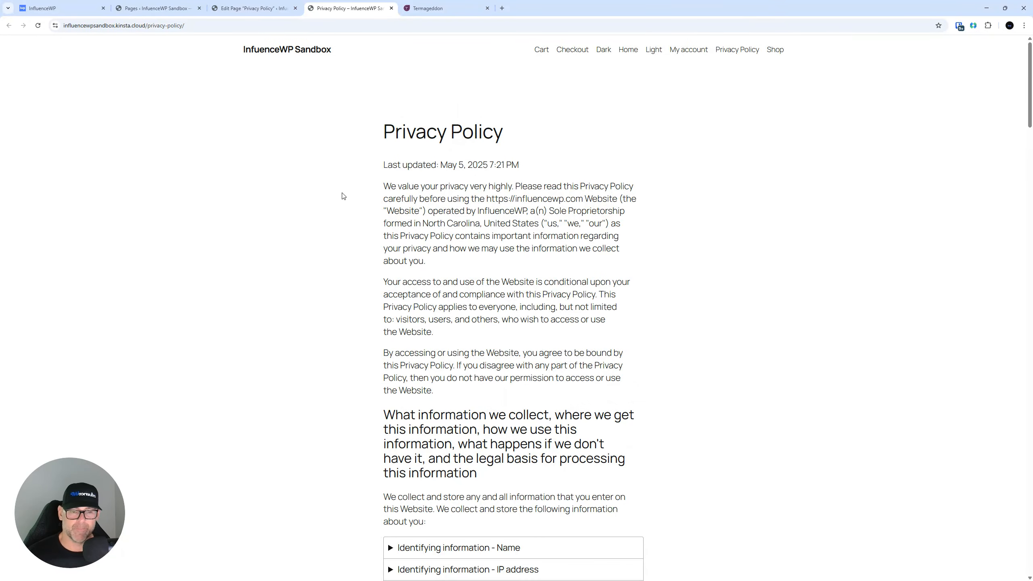
pyautogui.scroll(-3, 699, 330)
pyautogui.scroll(3, 698, 330)
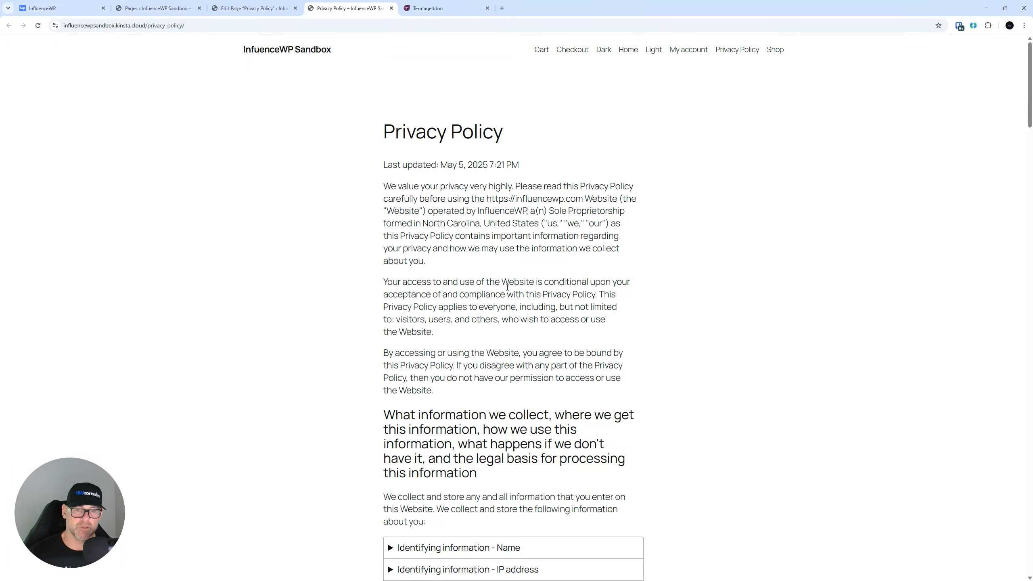
pyautogui.scroll(-3, 680, 335)
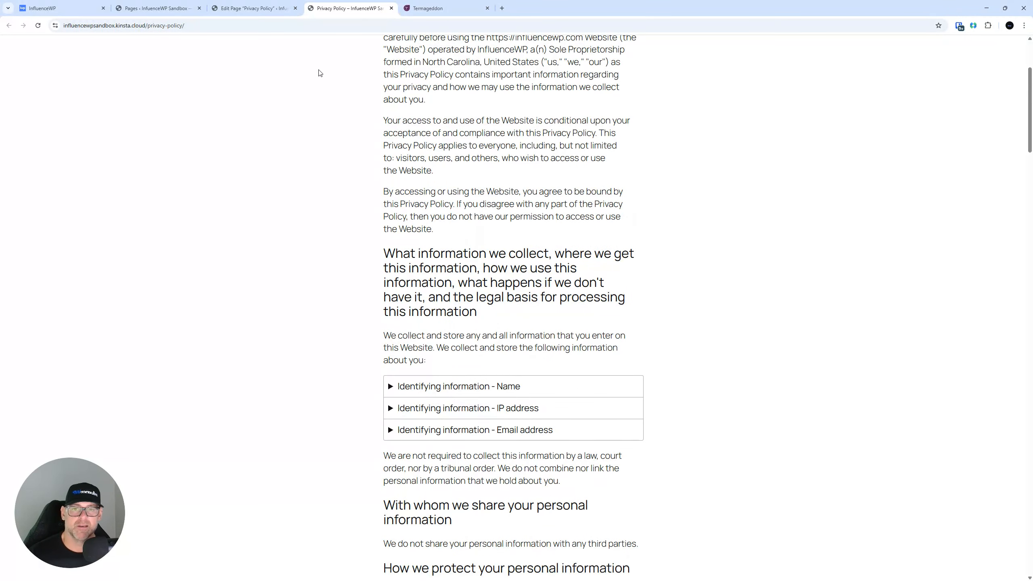
pyautogui.scroll(3, 293, 72)
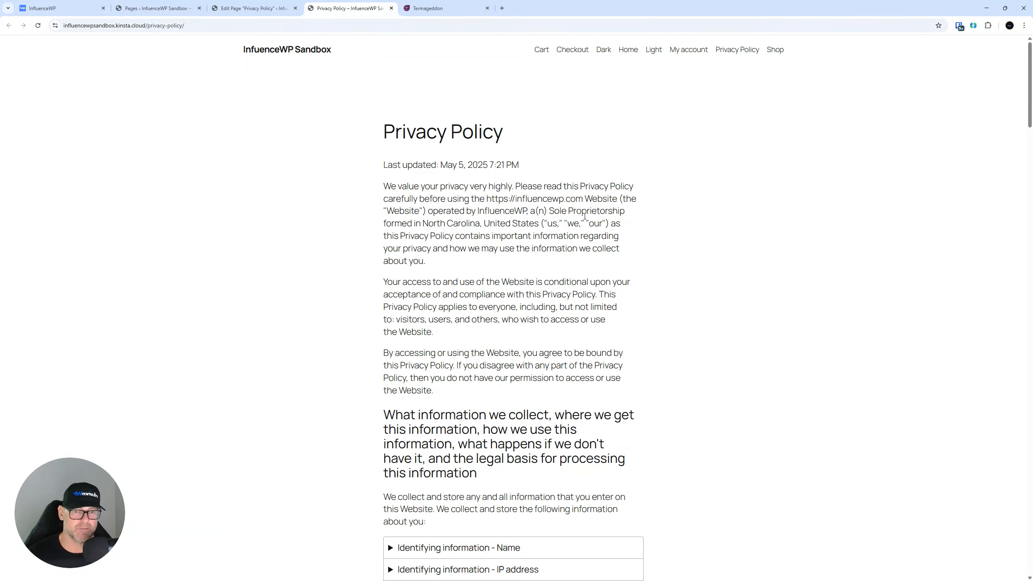
pyautogui.scroll(-15, 559, 208)
pyautogui.scroll(15, 558, 208)
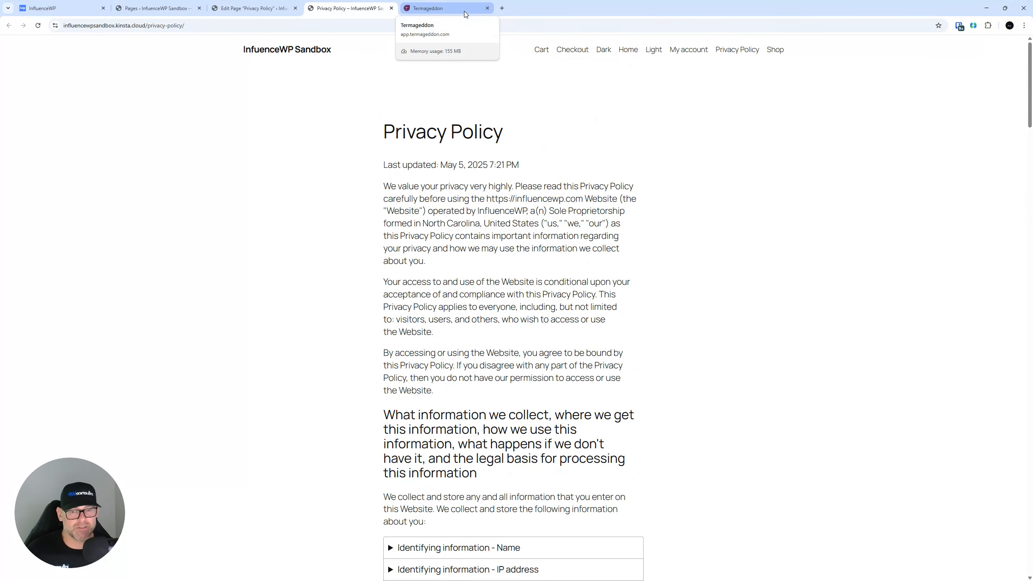
# Compare the page editor with the published Privacy Policy page once more.
pyautogui.click(256, 8)
pyautogui.click(335, 4)
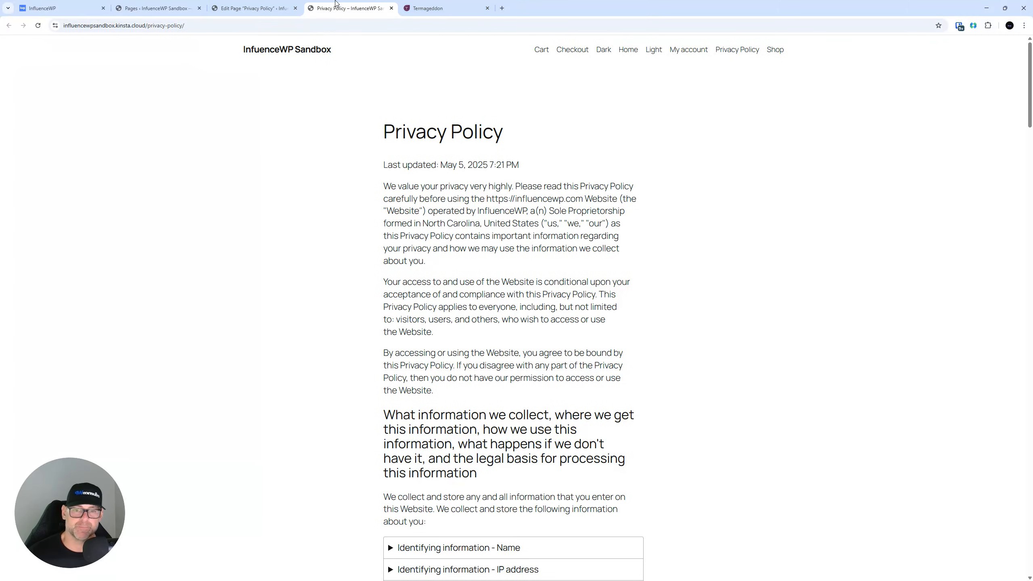
pyautogui.scroll(-15, 382, 61)
pyautogui.scroll(15, 382, 61)
pyautogui.scroll(-10, 423, 105)
pyautogui.scroll(-4, 422, 105)
pyautogui.scroll(7, 422, 105)
pyautogui.click(425, 8)
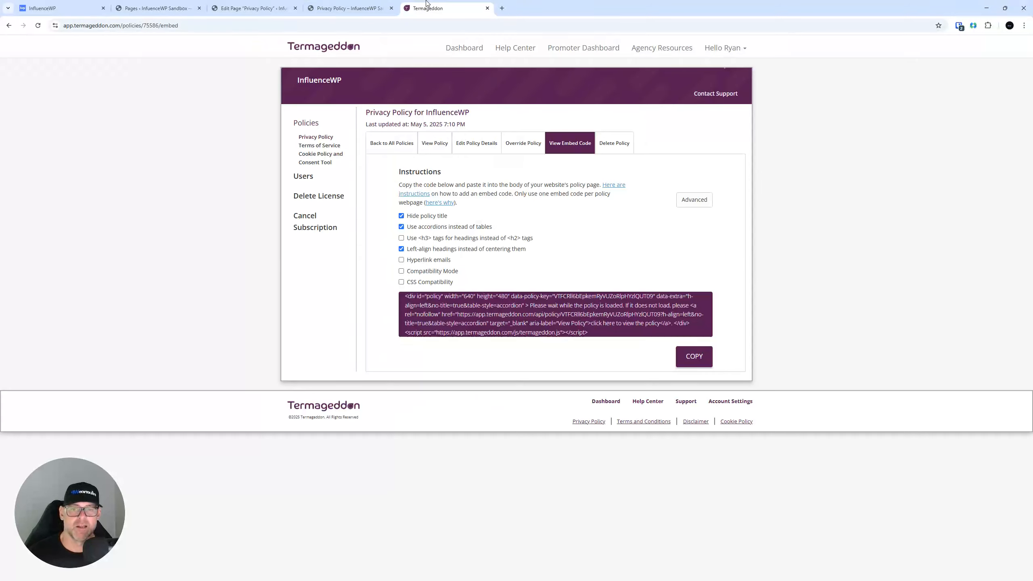
# From the policies list, open Add Policy + and dismiss the Add A New Policy modal.
pyautogui.click(306, 123)
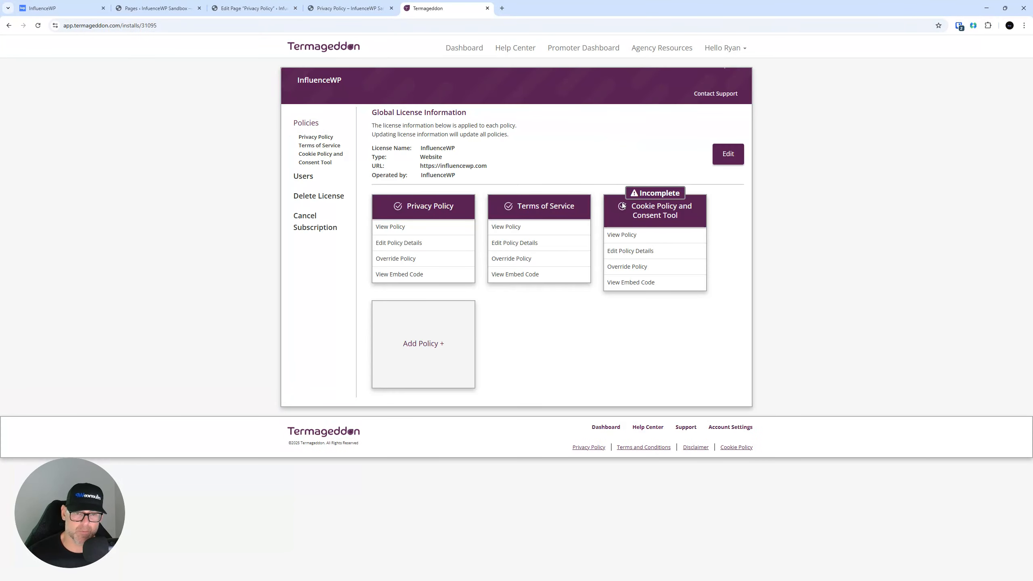
pyautogui.click(432, 360)
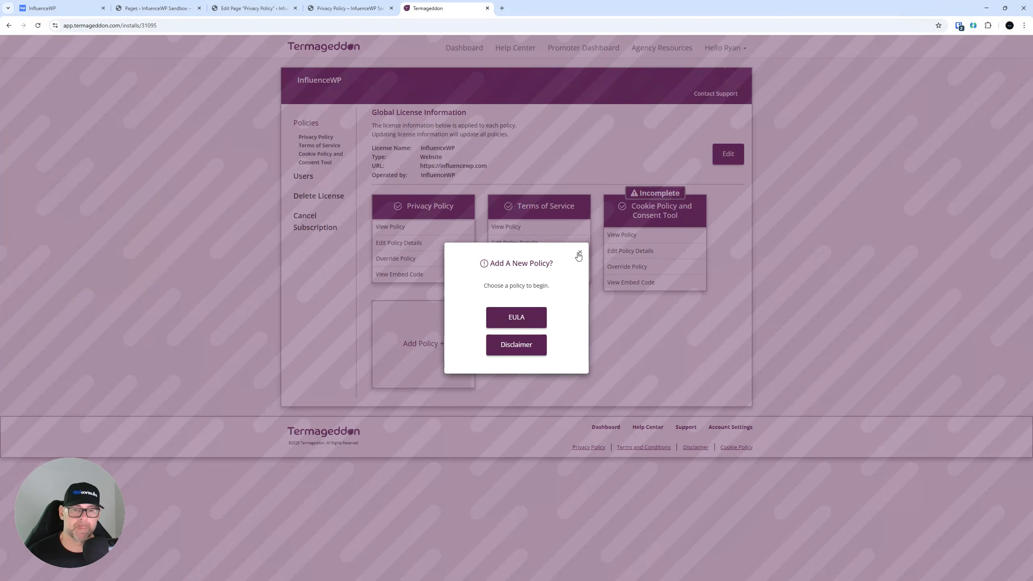
pyautogui.click(579, 253)
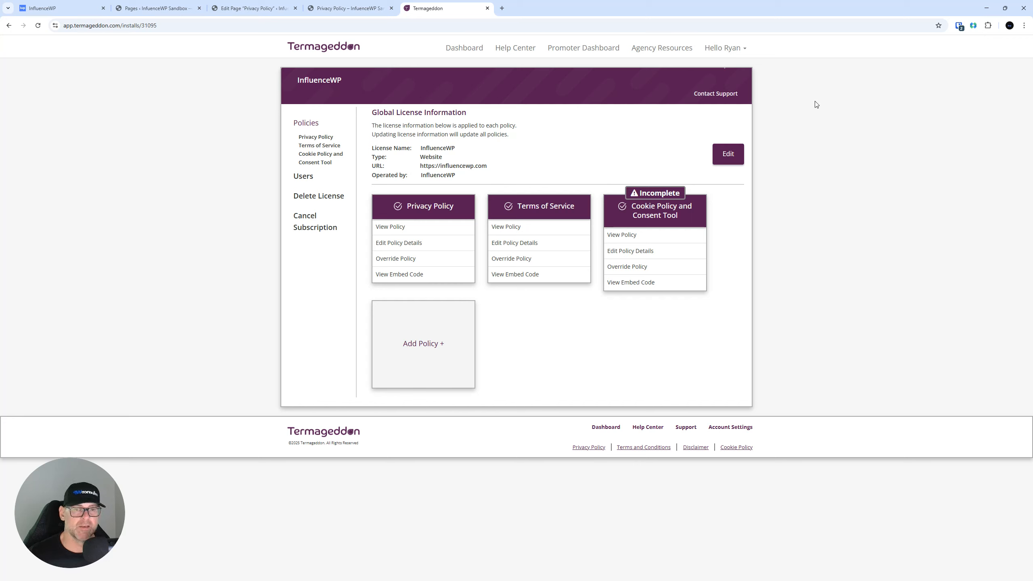
# Set the Cookie Policy and Consent Tool brand colour to pink EE1169.
pyautogui.click(318, 125)
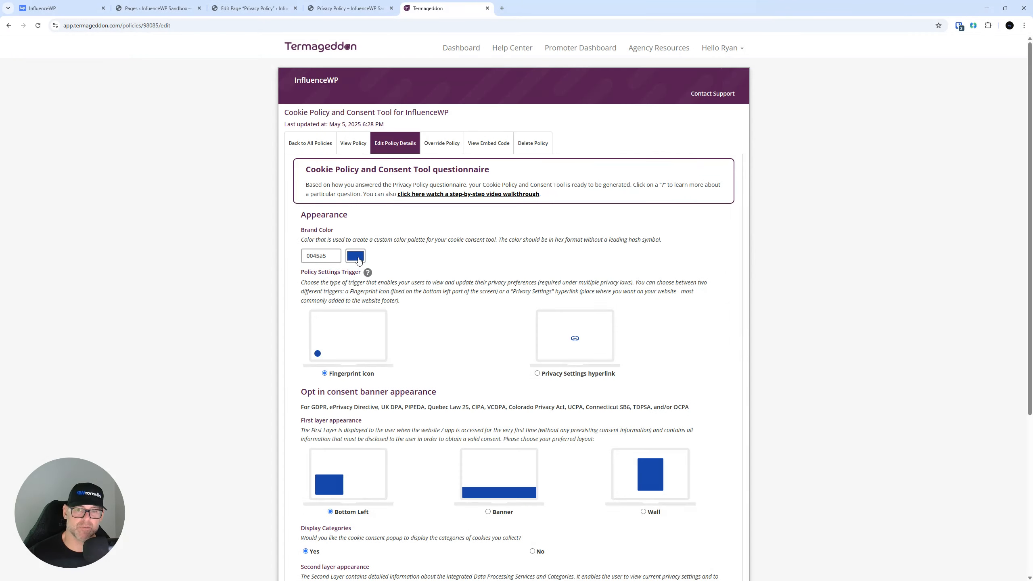
pyautogui.click(357, 256)
pyautogui.click(416, 285)
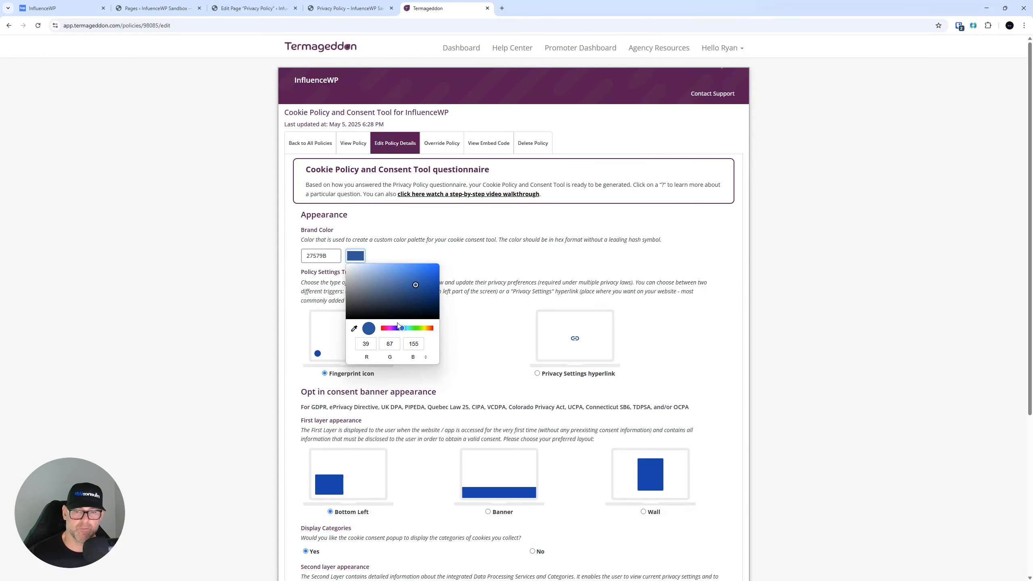
pyautogui.click(384, 328)
pyautogui.moveTo(417, 285); pyautogui.dragTo(431, 268)
pyautogui.click(240, 215)
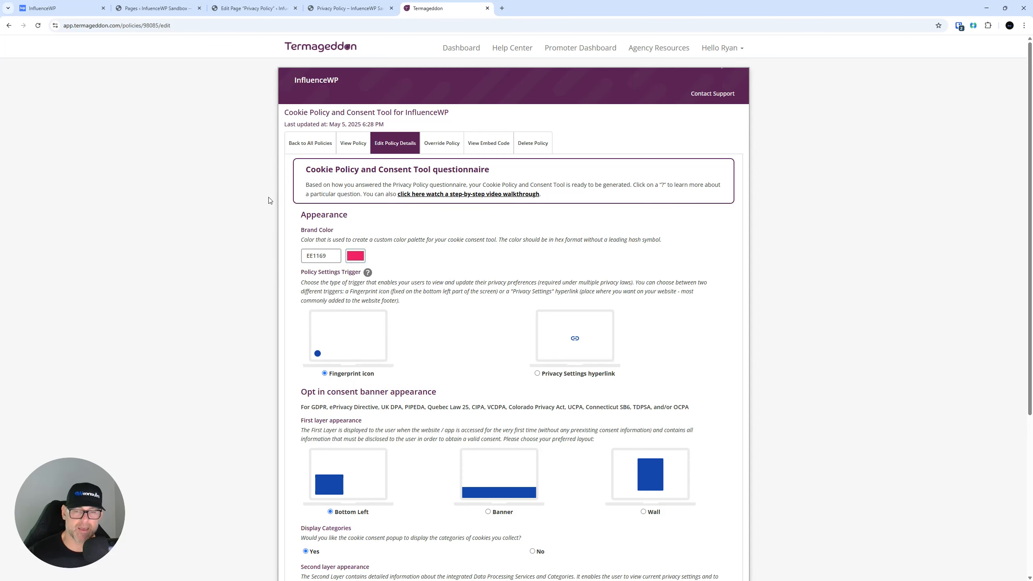
# Scroll the consent tool settings and bring the termageddon.com tab into this window.
pyautogui.scroll(-2, 251, 207)
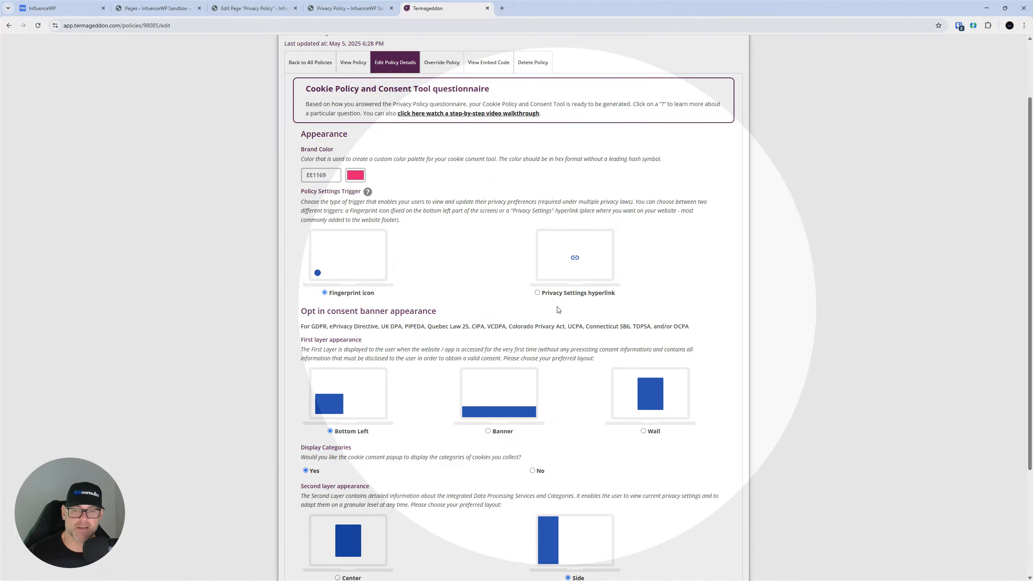
pyautogui.scroll(-3, 399, 298)
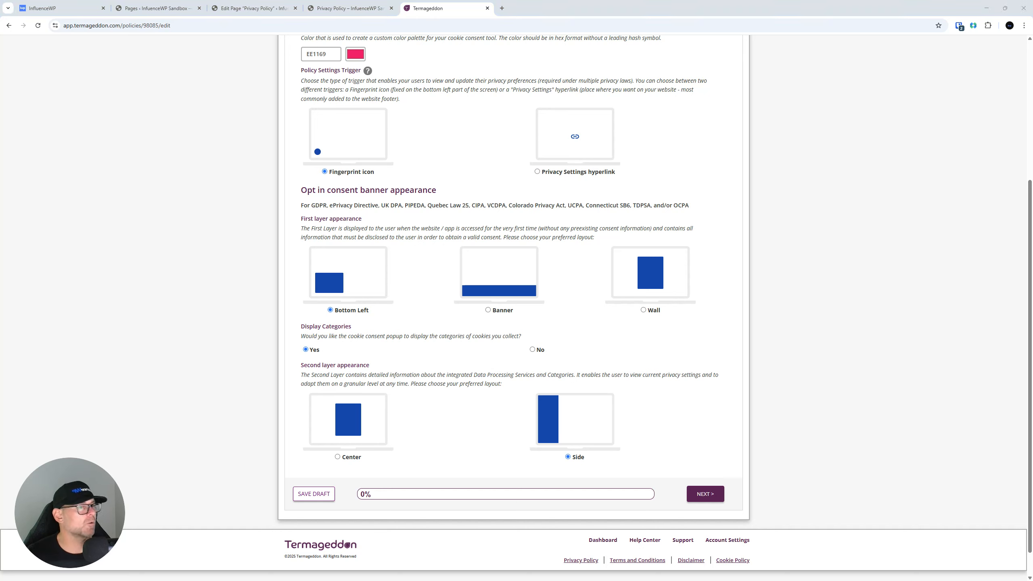
pyautogui.moveTo(1032, 149); pyautogui.dragTo(653, 5)
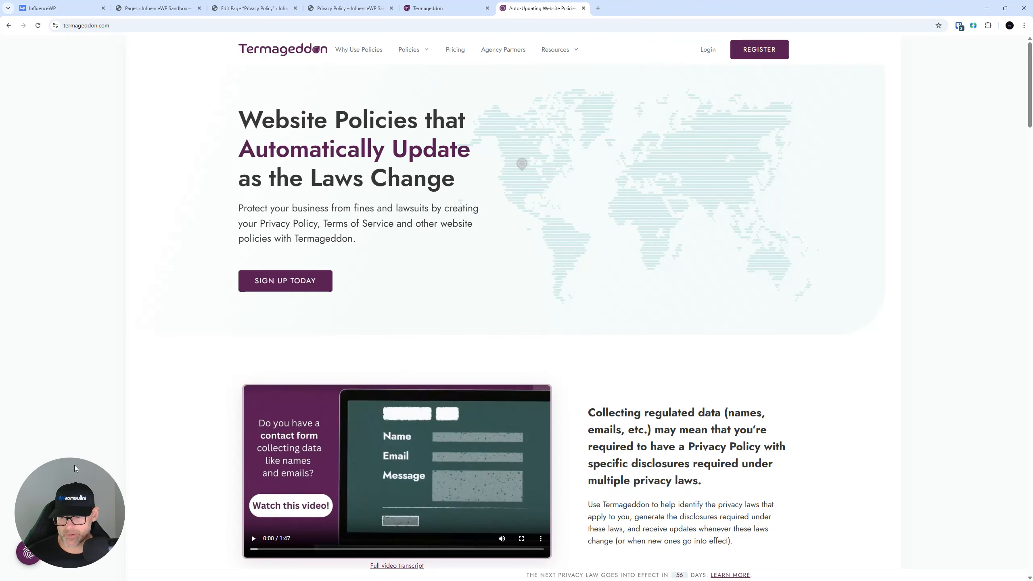
# Open and close the fingerprint Privacy Settings panel on termageddon.com.
pyautogui.moveTo(74, 466); pyautogui.dragTo(68, 380)
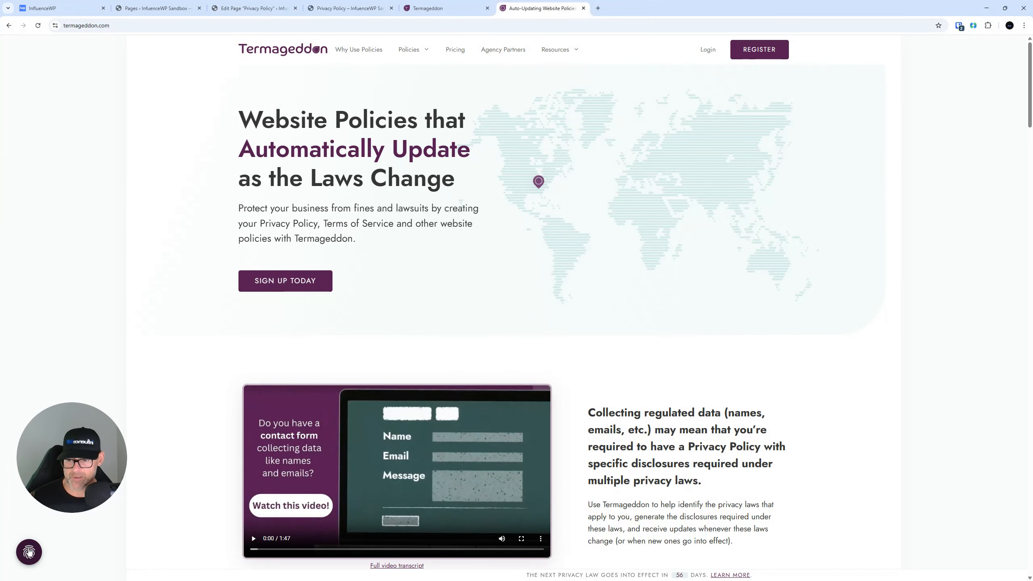
pyautogui.click(29, 552)
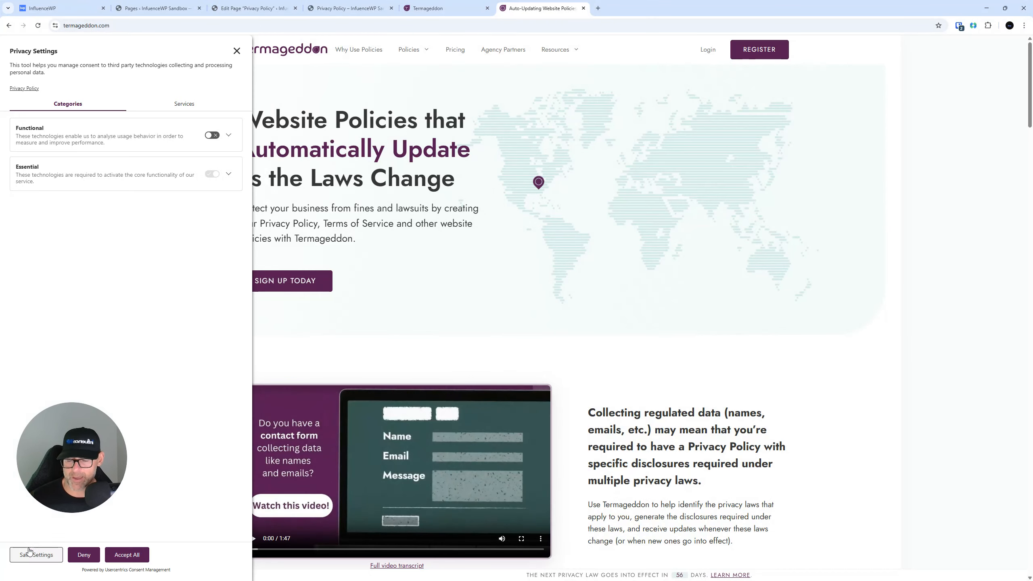
pyautogui.click(237, 51)
pyautogui.click(30, 552)
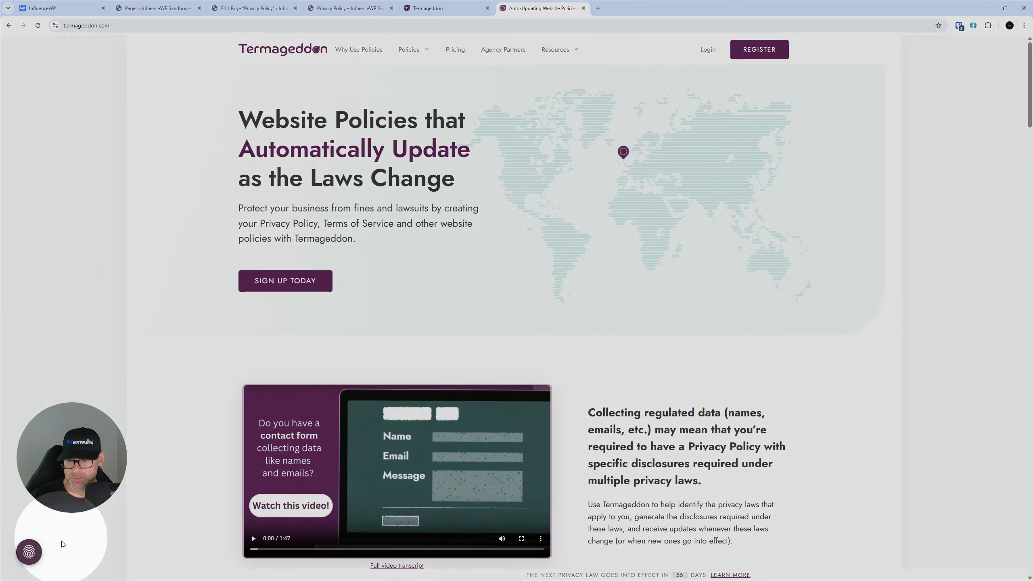
pyautogui.click(31, 554)
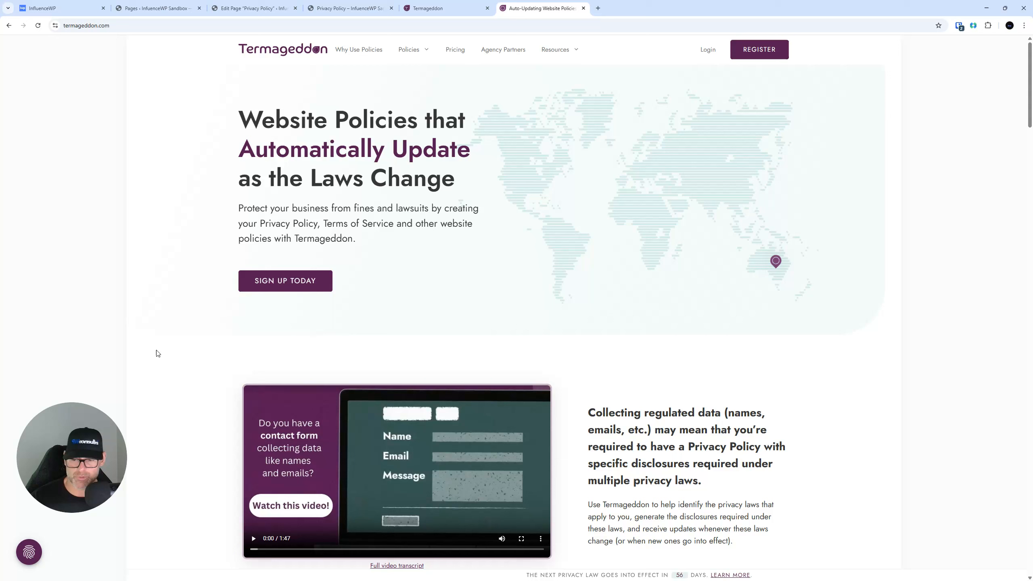
pyautogui.click(31, 554)
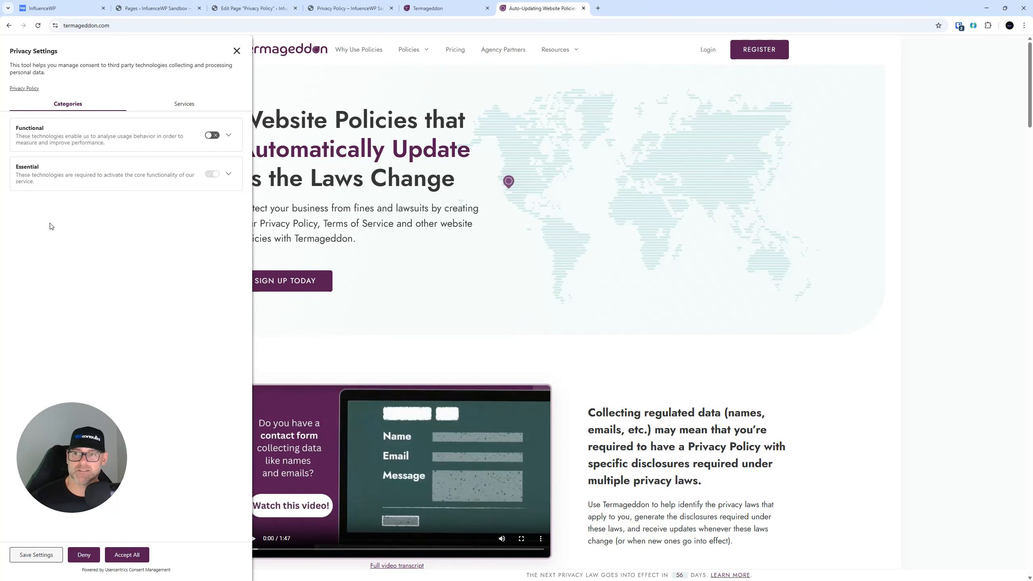
# Check the published Privacy Policy page and editor, then the Cookie Policy form.
pyautogui.click(345, 9)
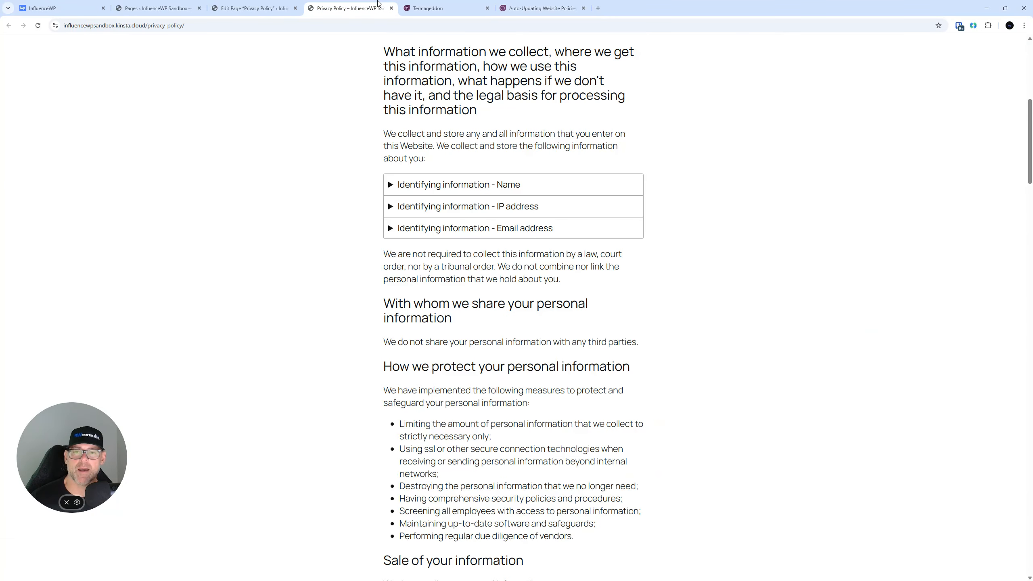
pyautogui.click(283, 3)
pyautogui.click(427, 8)
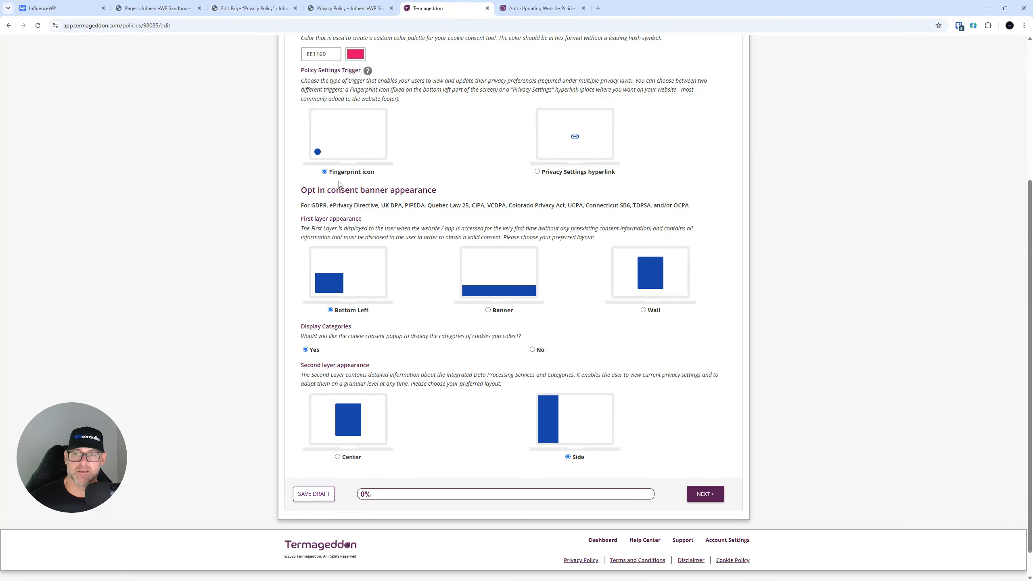
pyautogui.scroll(2, 346, 203)
pyautogui.scroll(-3, 448, 360)
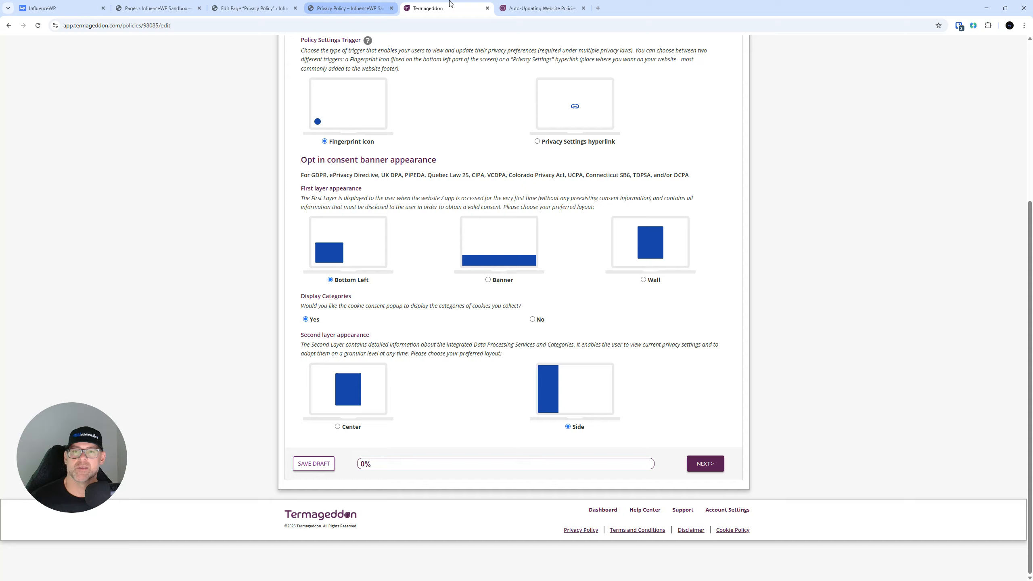
# View the demo's Services and Categories tabs, then close the termageddon.com tab.
pyautogui.click(508, 4)
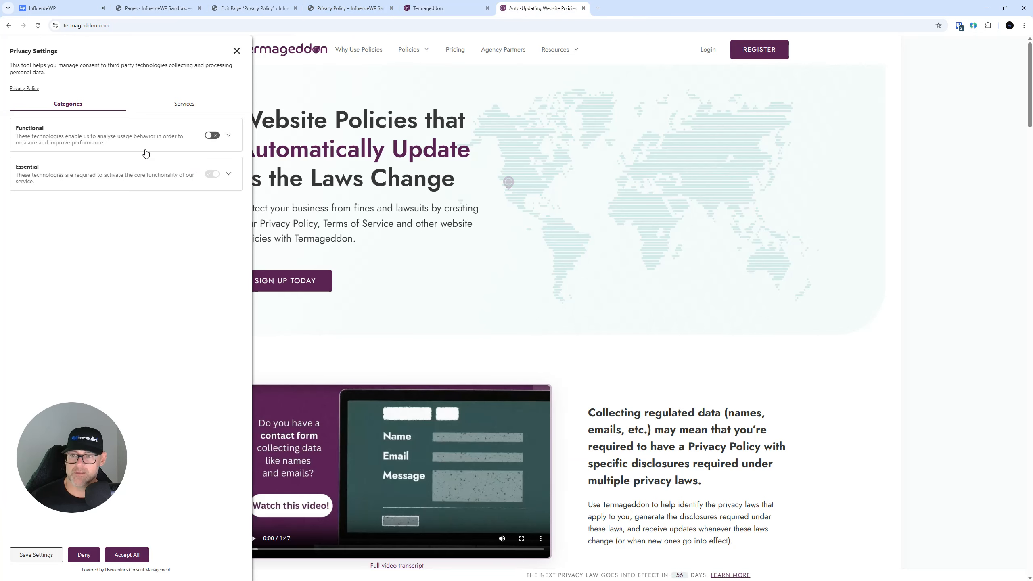
pyautogui.click(194, 105)
pyautogui.click(70, 104)
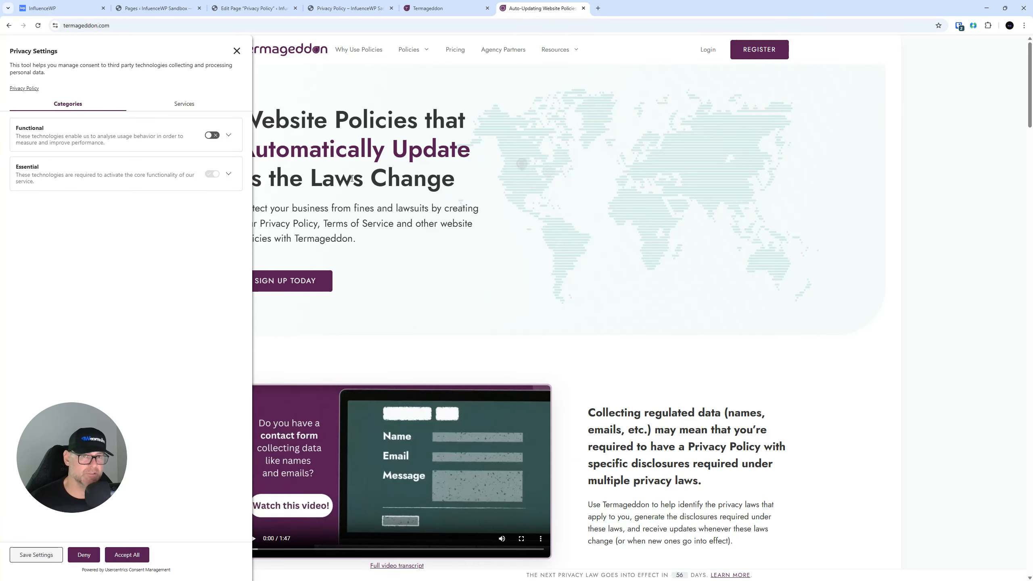
pyautogui.click(583, 8)
pyautogui.scroll(5, 337, 185)
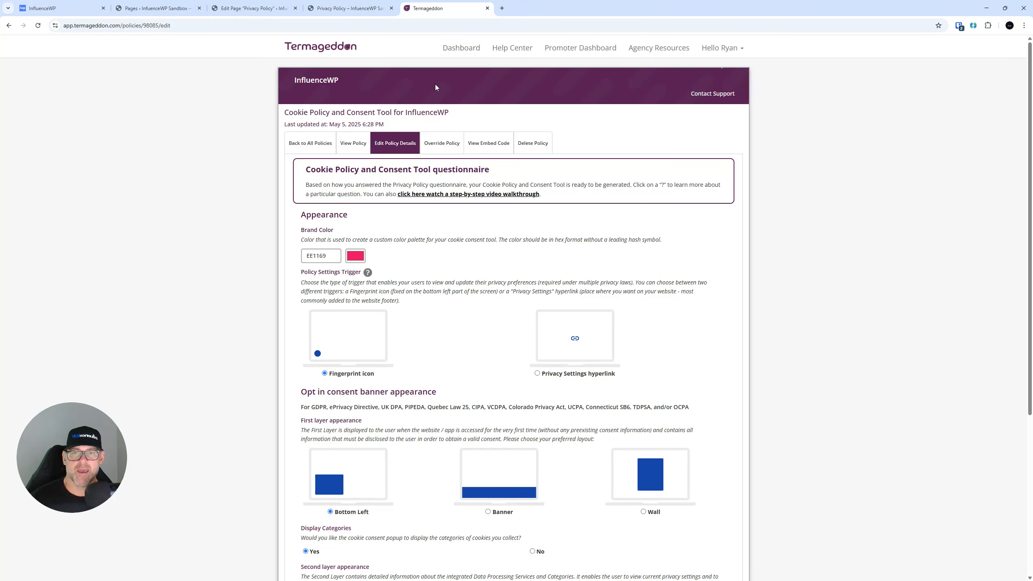
# Return to All Policies and open the Hello account menu.
pyautogui.click(300, 146)
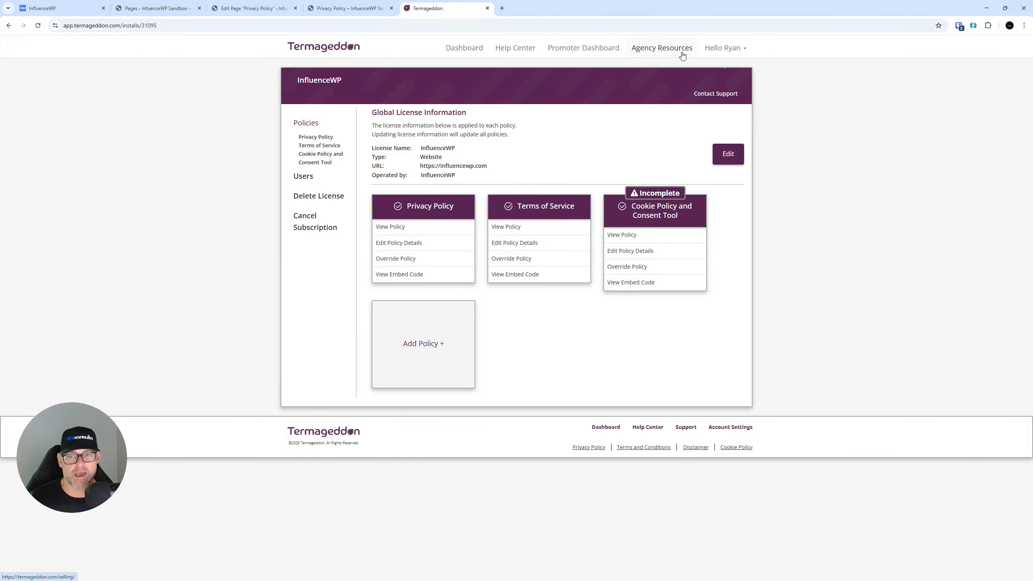
pyautogui.click(736, 51)
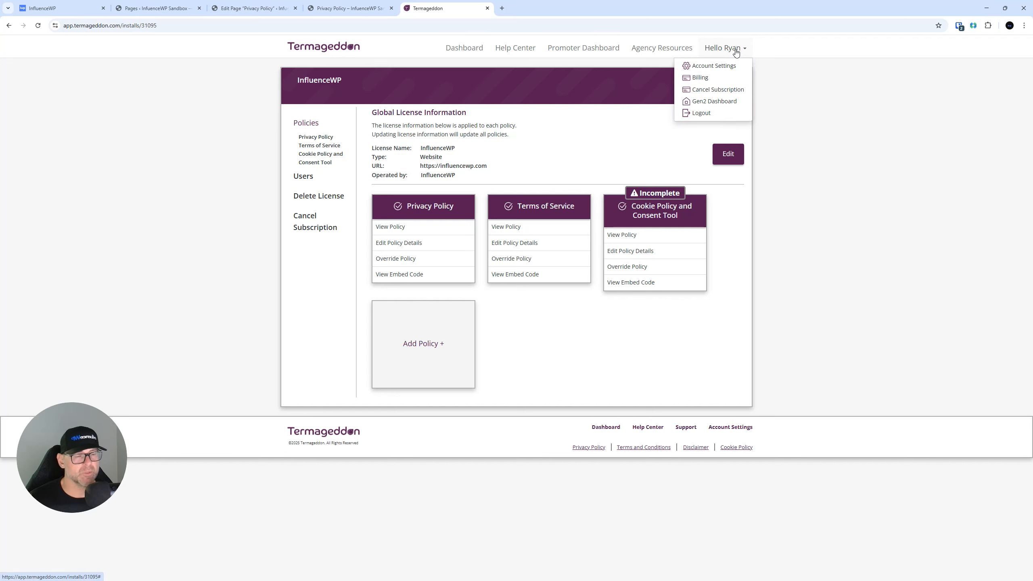